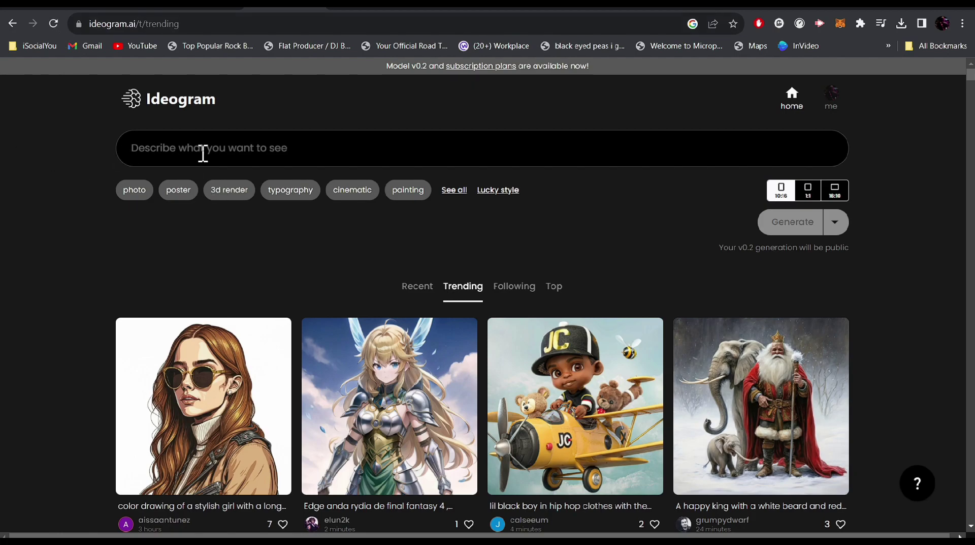
Step: Generate images from the prompt: A boy wearing a black t shirt that says "Tech" in Pixar style, 3d render, poster, disney pixar logo, portrait
type("A boy wearing a black t shirt that says \"Tech\" in Pixar style, 3d render, poster, disney pixar logo, portrait")
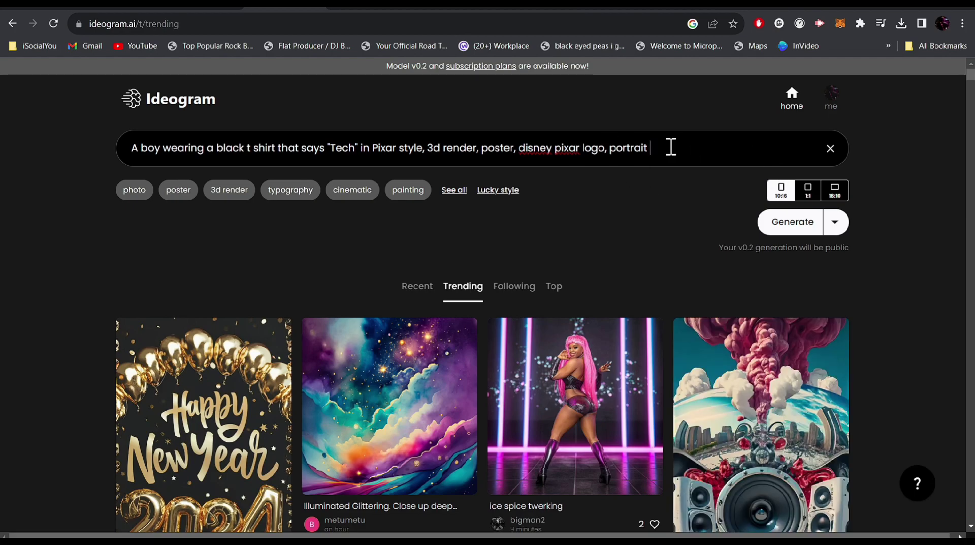
key("Return")
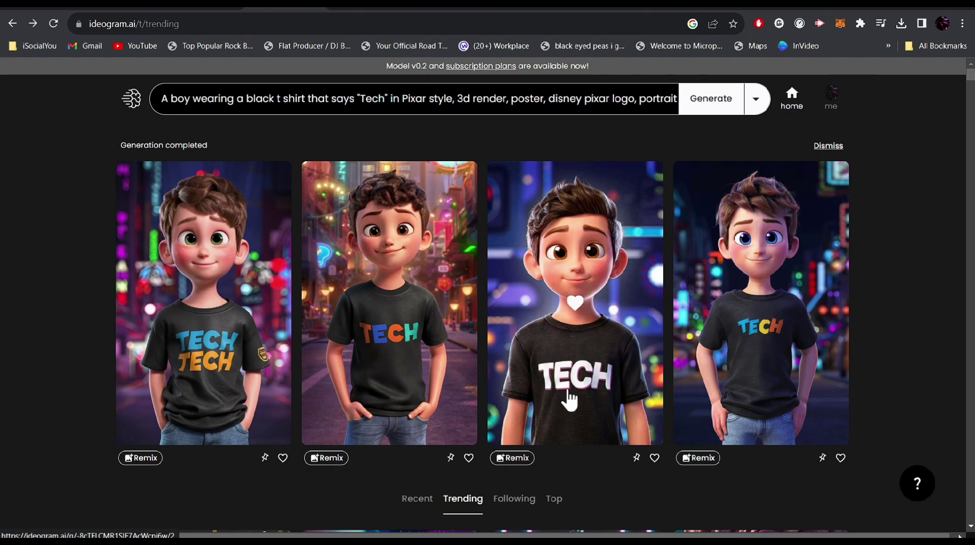
Step: Open the third generated image, the close-up of the boy with white TECH lettering, and download it
left_click(598, 321)
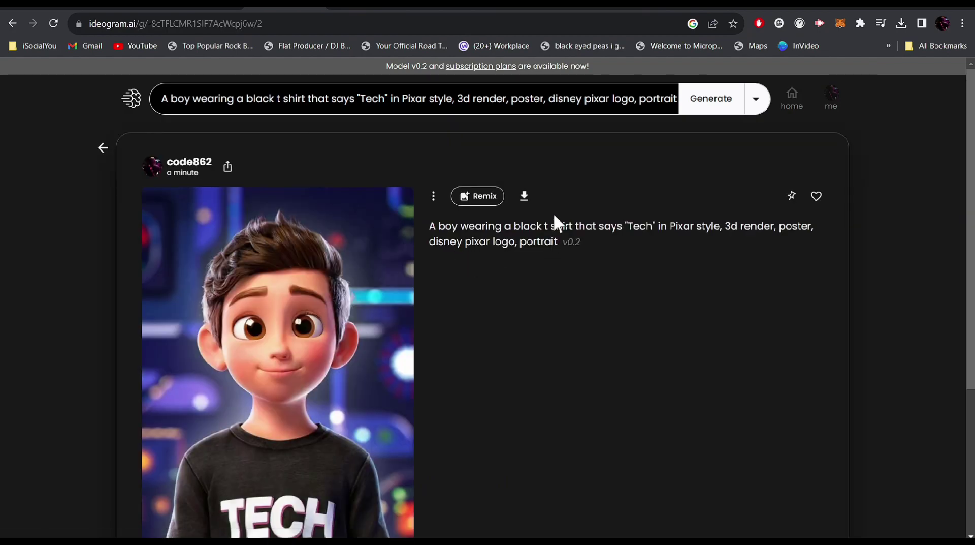
left_click(525, 196)
scroll(351, 325, "down", 1)
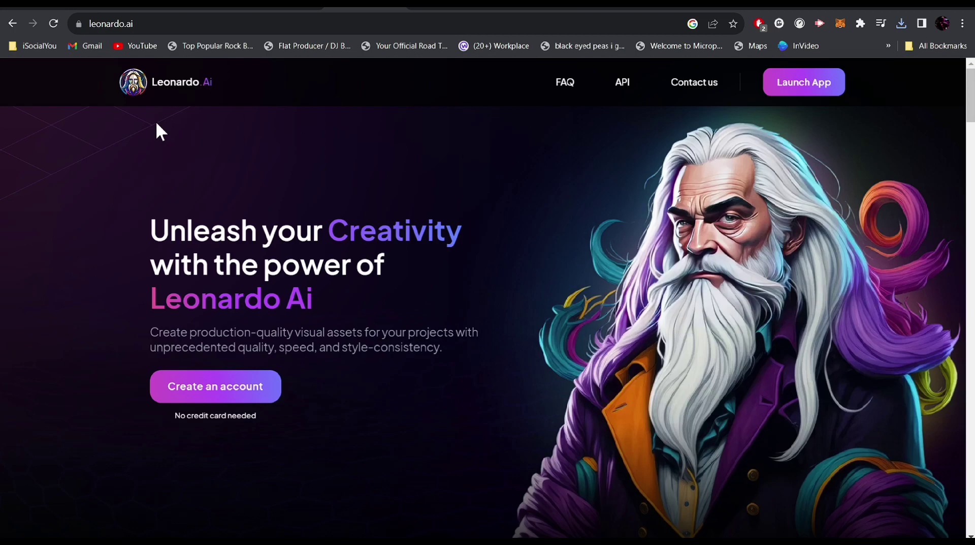
Step: On leonardo.ai, enter the app through account creation and open the AI Image Generation page
left_click(147, 23)
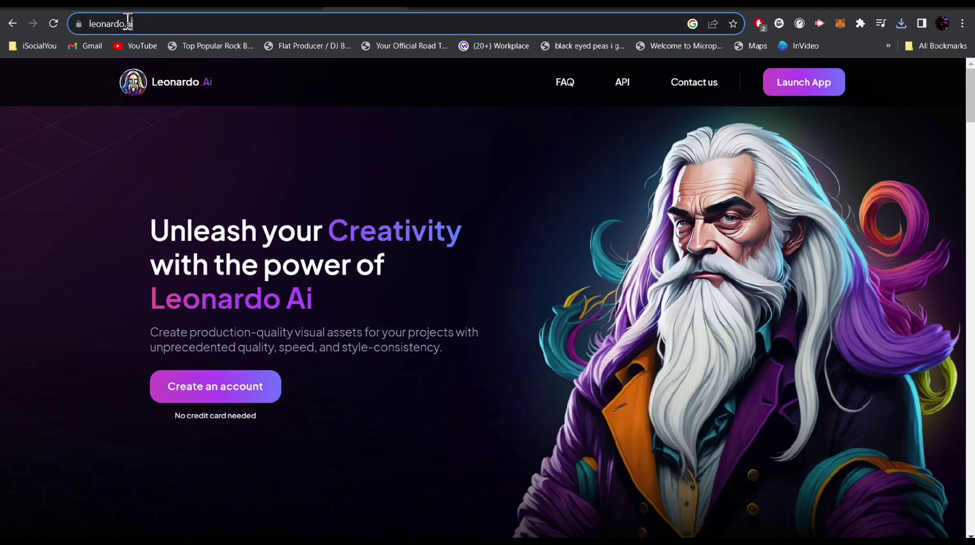
left_click(257, 182)
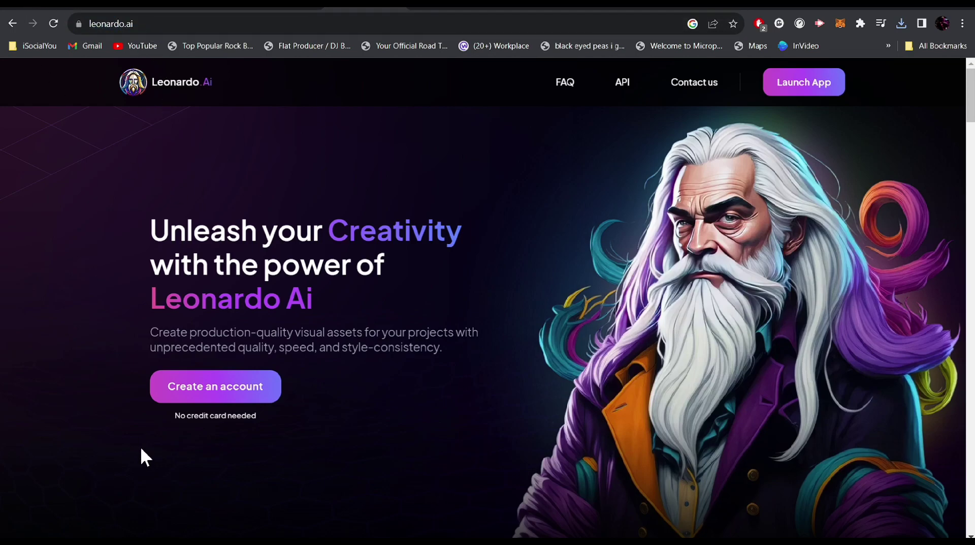
left_click(218, 396)
left_click(157, 254)
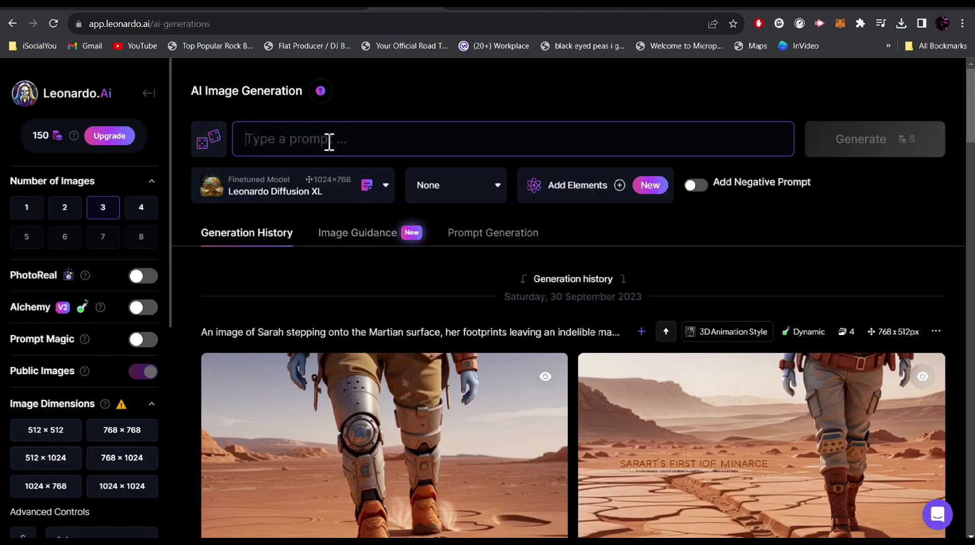
Step: Paste the copied prompt for the boy in the black "Tech" t shirt and generate the images with Leonardo Diffusion XL
right_click(327, 141)
left_click(362, 238)
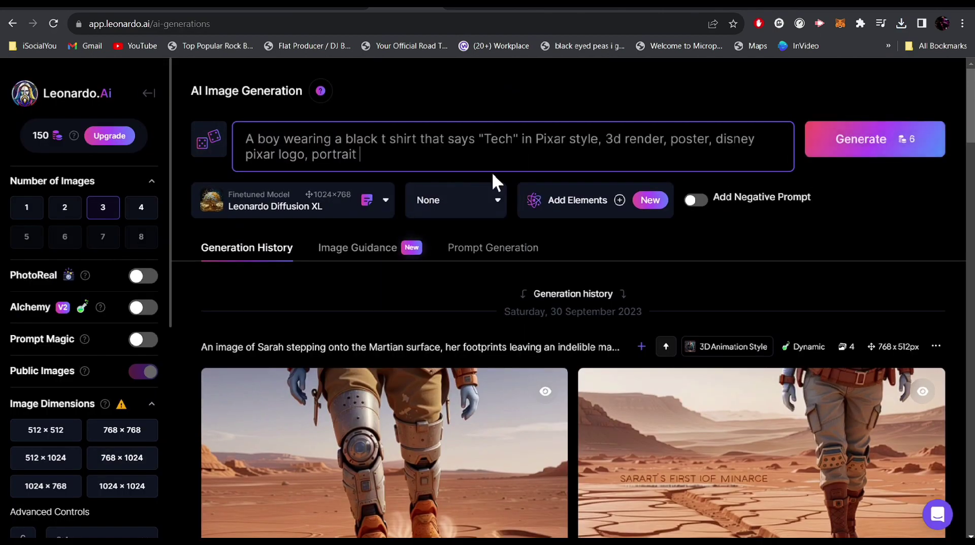
left_click(875, 139)
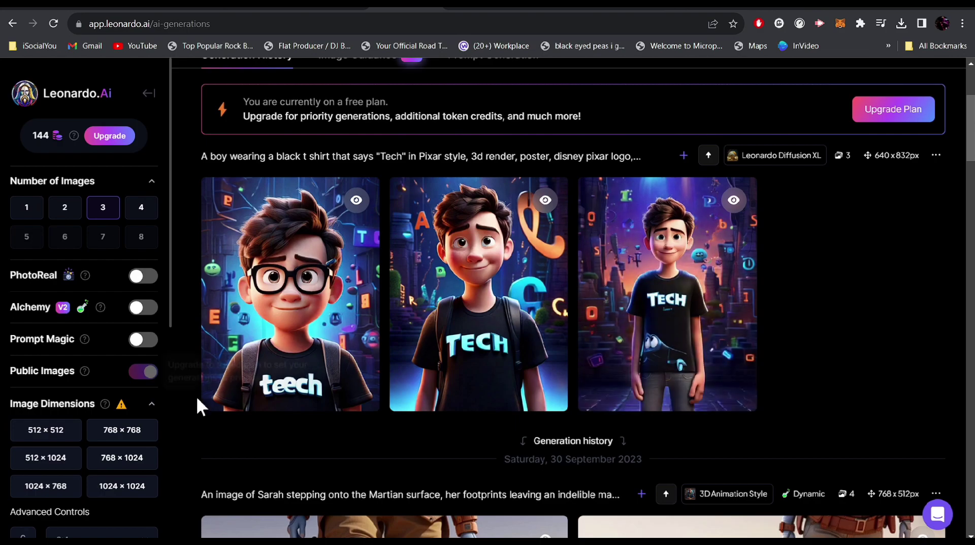
Step: Open the first generated image, the boy with black glasses, download it and close the preview
left_click(311, 277)
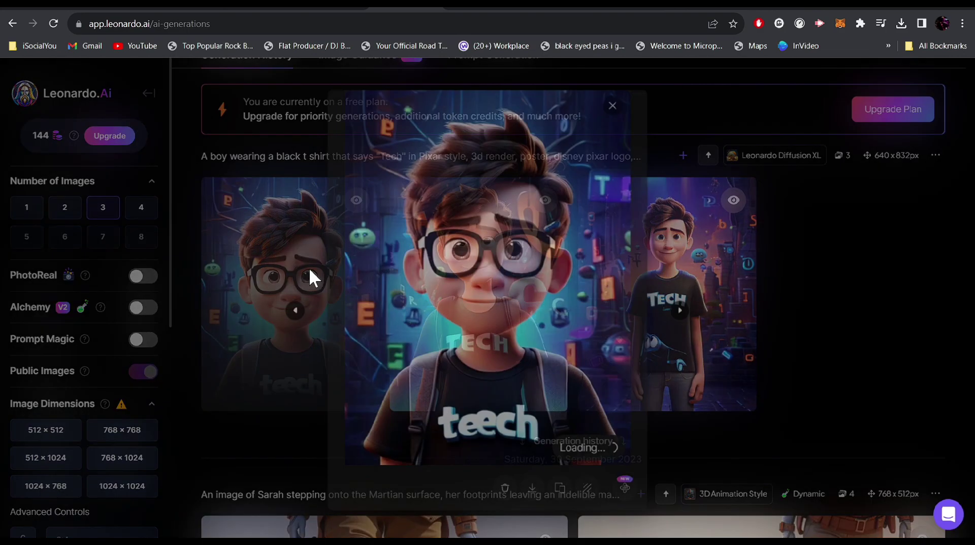
left_click(534, 495)
key("Escape")
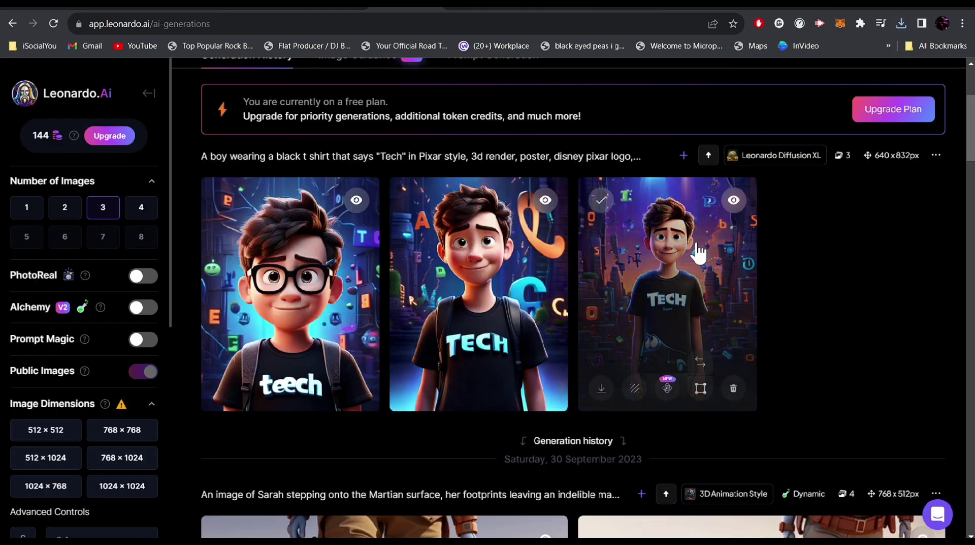
Step: Switch to Bing Image Creator, paste the same "Tech" t shirt boy prompt and create the images
left_click(478, 3)
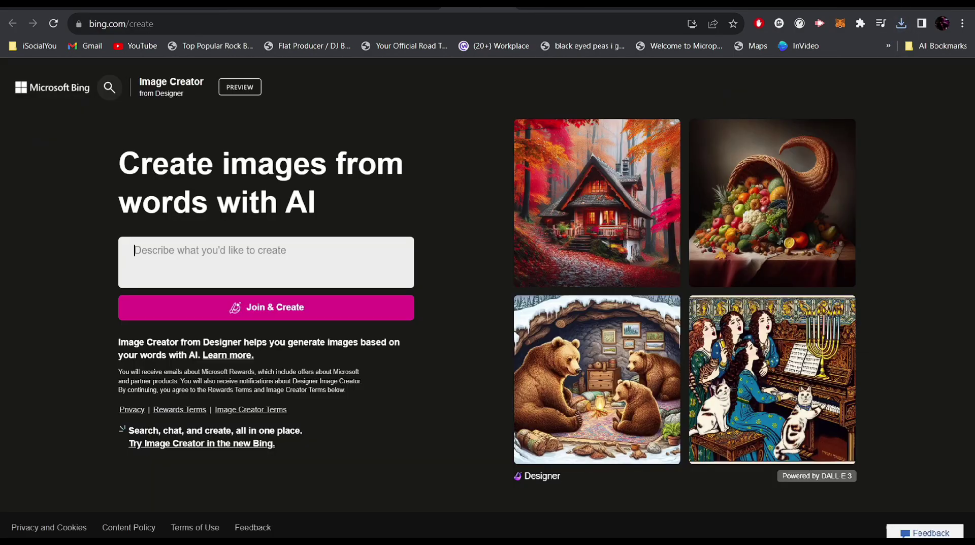
right_click(179, 252)
left_click(208, 349)
left_click(231, 307)
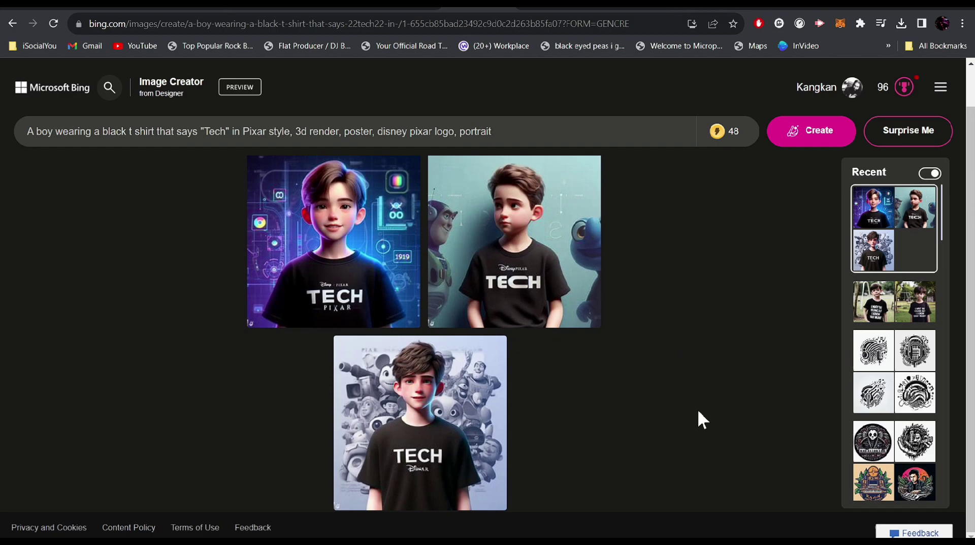
Step: Download the first created image, the boy in front of blue neon tech graphics, and close its detail view
left_click(381, 299)
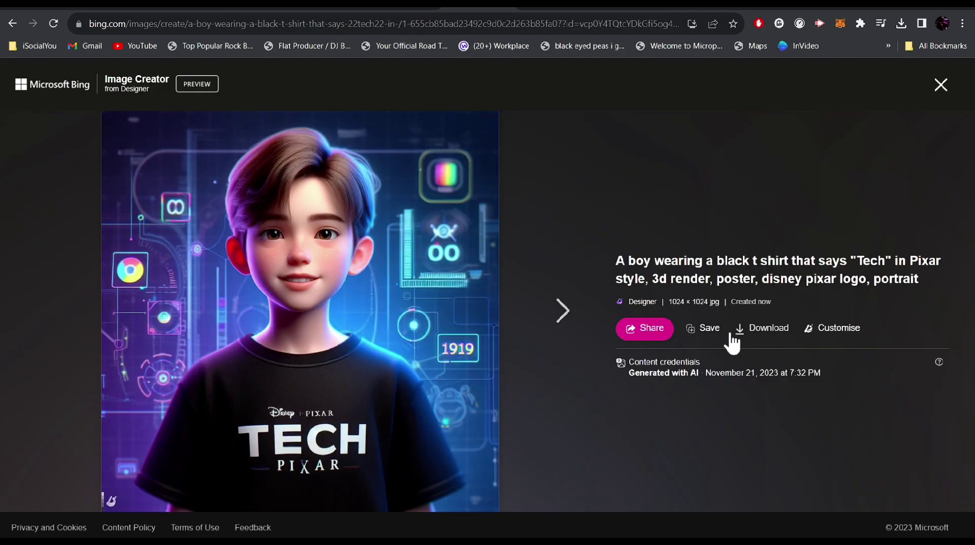
left_click(761, 333)
key("Escape")
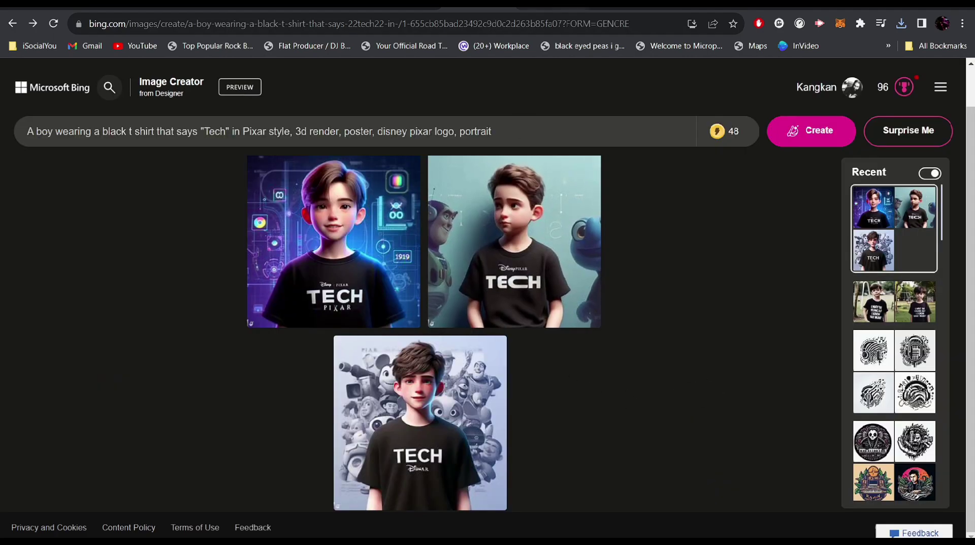
Step: Switch to seaart.ai, start image generation and sign in with a Google account
left_click(551, 4)
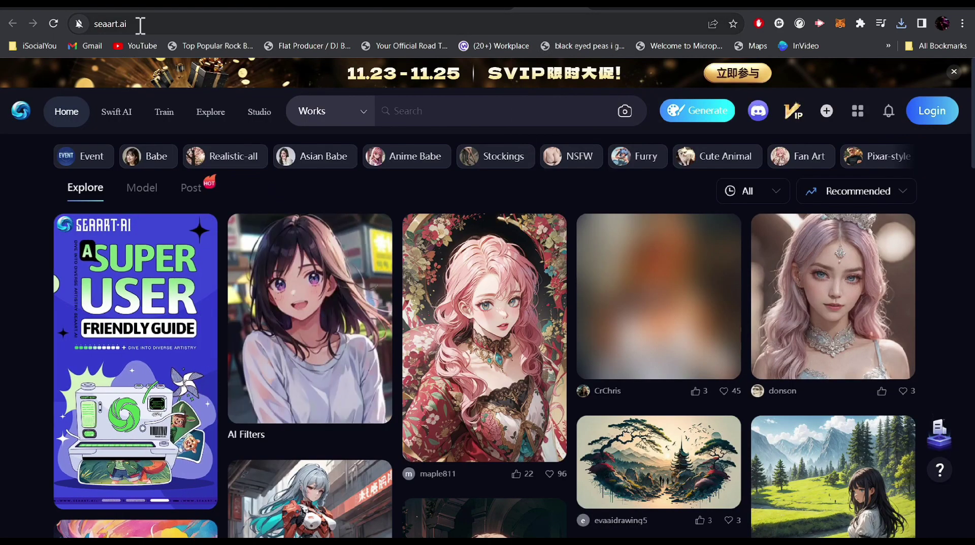
left_click(77, 24)
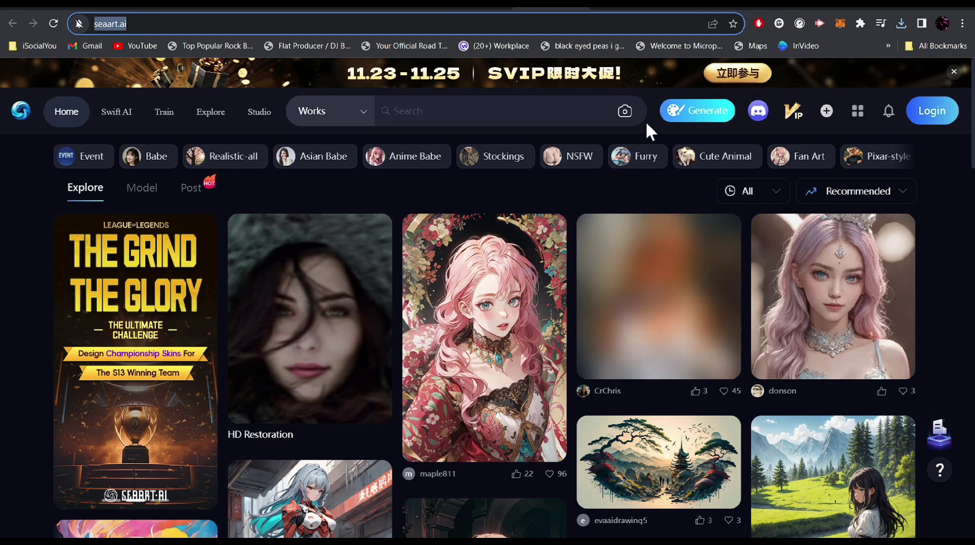
left_click(681, 114)
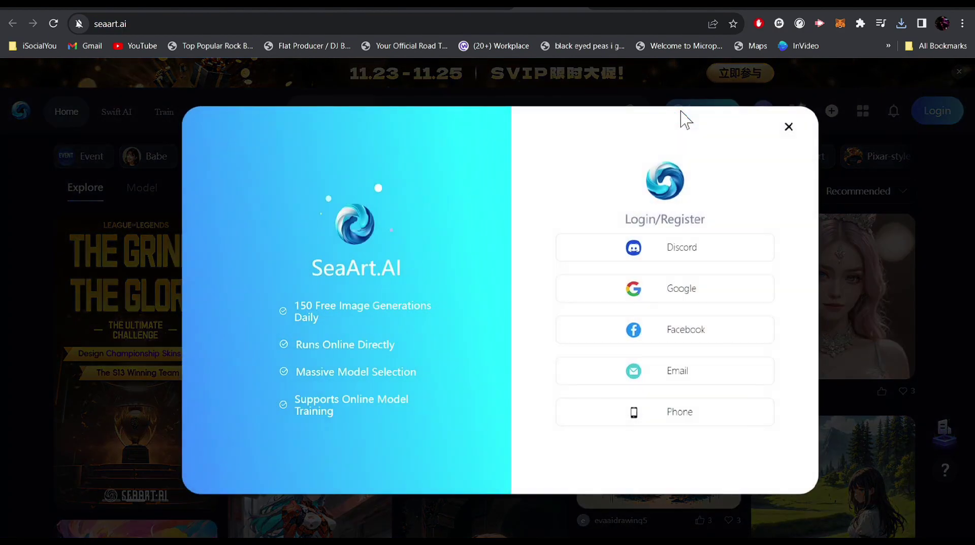
left_click(682, 295)
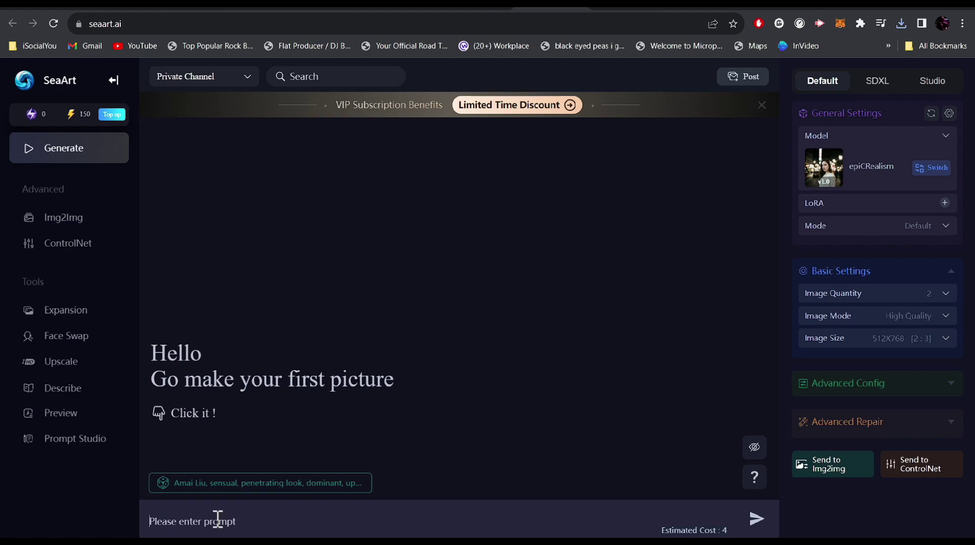
Step: Generate images in SeaArt from the same "Tech" t shirt boy prompt and save the second result
type("A boy wearing a black t shirt that says \"Tech\" in Pixar style, 3d render, poster, disney pixar logo, portrait")
key("Return")
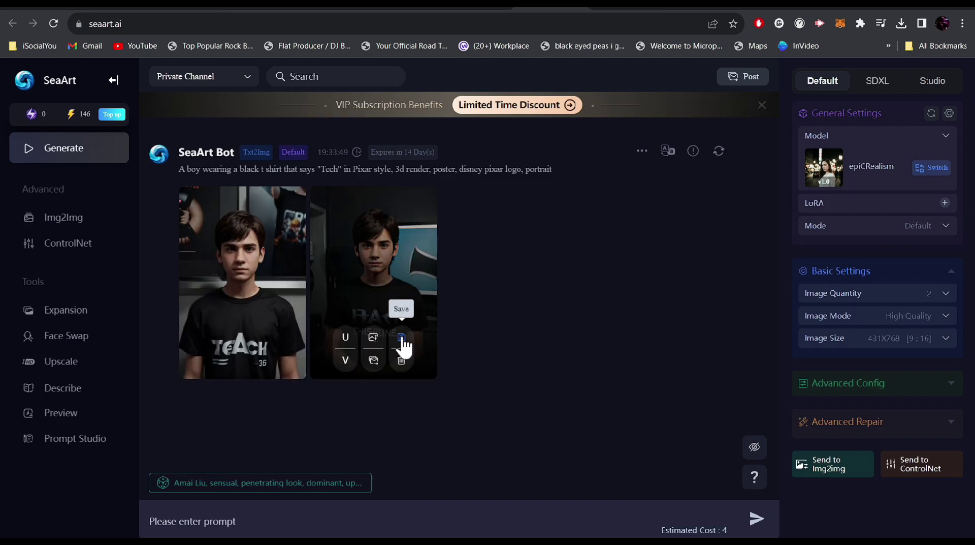
left_click(401, 338)
left_click(511, 286)
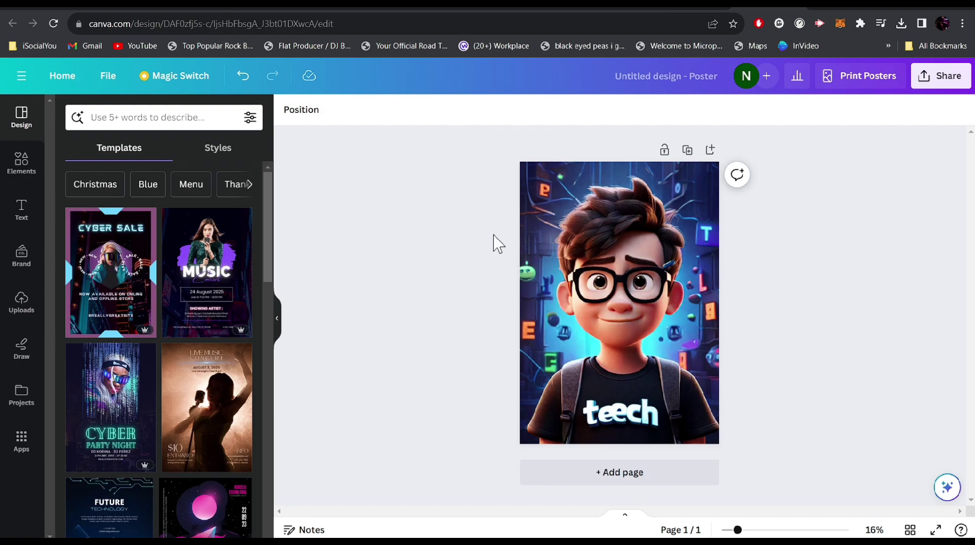
Step: In the Canva poster design, add the FEELIN' CUTE font combination over the boy picture
left_click(20, 210)
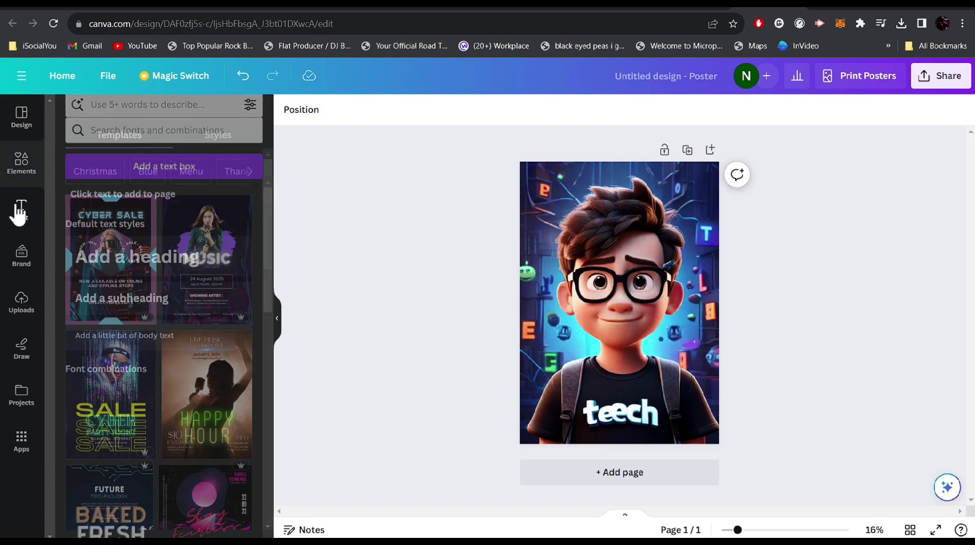
scroll(170, 311, "down", 5)
scroll(183, 348, "down", 2)
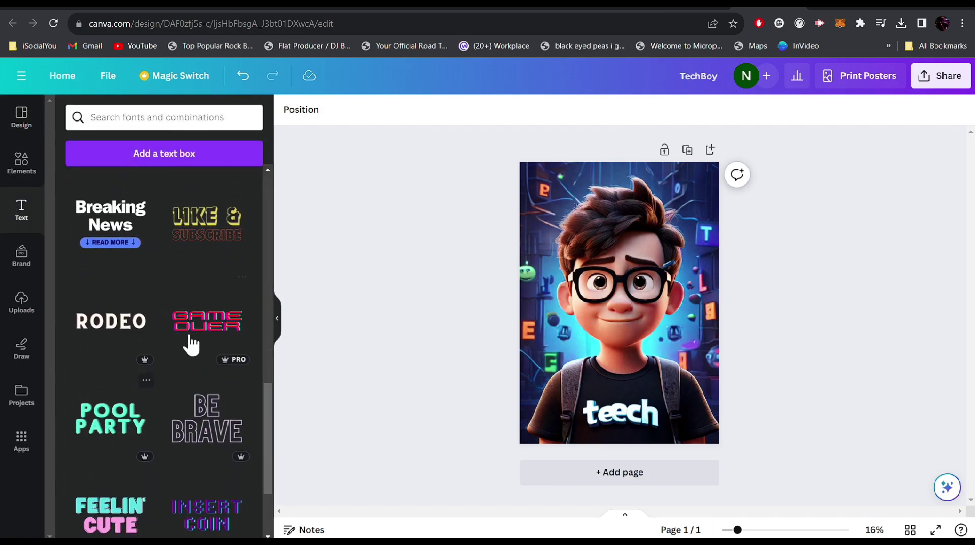
scroll(183, 381, "down", 3)
left_click(137, 371)
scroll(137, 356, "down", 1)
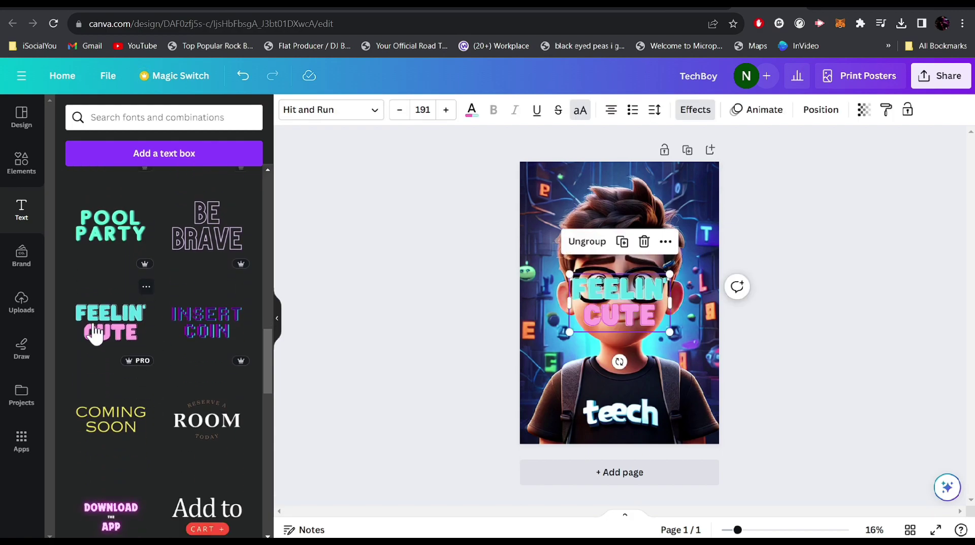
Step: Replace the wording of the FEELIN' CUTE text with TECH BOY and enlarge it across the top of the poster
double_click(616, 291)
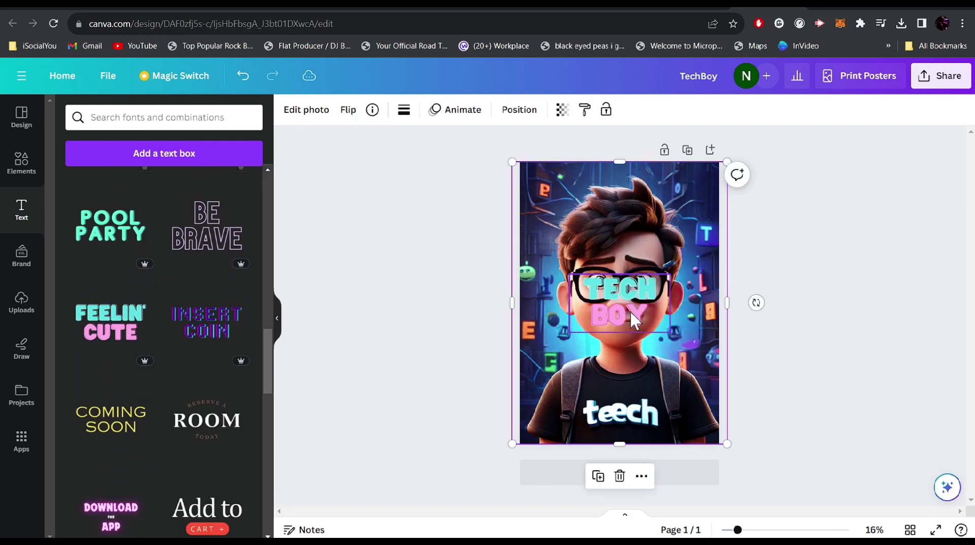
left_click(620, 304)
left_click_drag(620, 303, 621, 206)
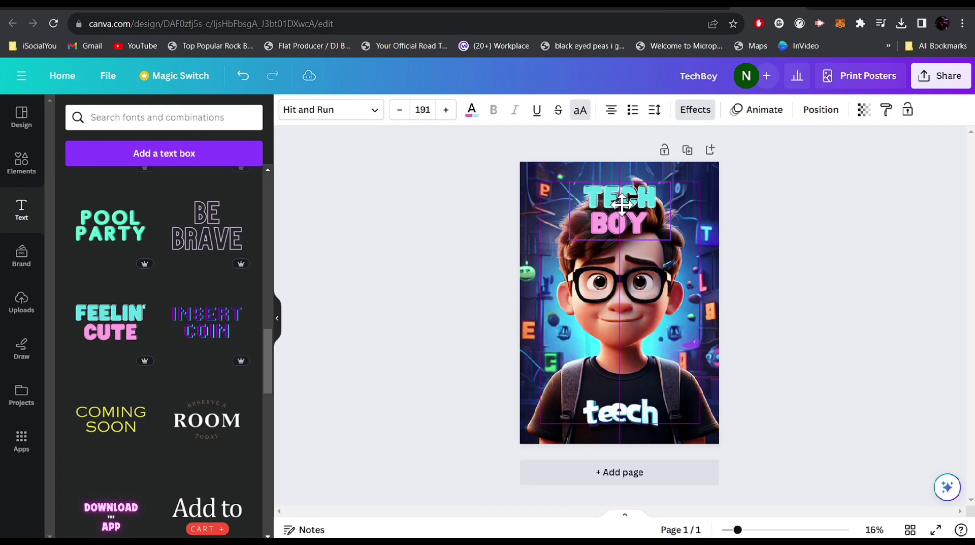
left_click_drag(569, 239, 519, 268)
mouse_move(670, 182)
left_mouse_down()
mouse_move(713, 158)
mouse_move(670, 172)
left_mouse_up()
left_click(853, 294)
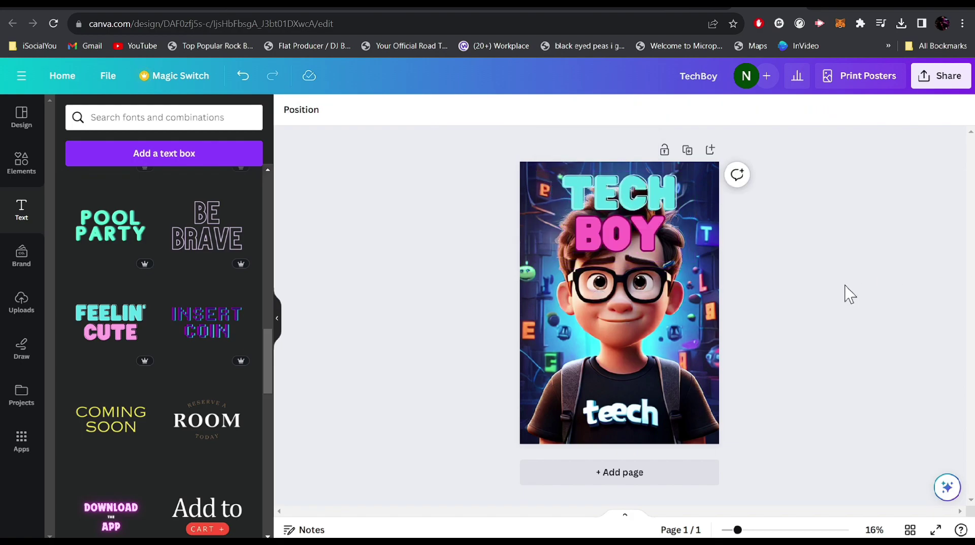
Step: Try other text effects on the TECH BOY lettering and apply a solid style without the offset inner outline
left_click(632, 222)
left_click(696, 109)
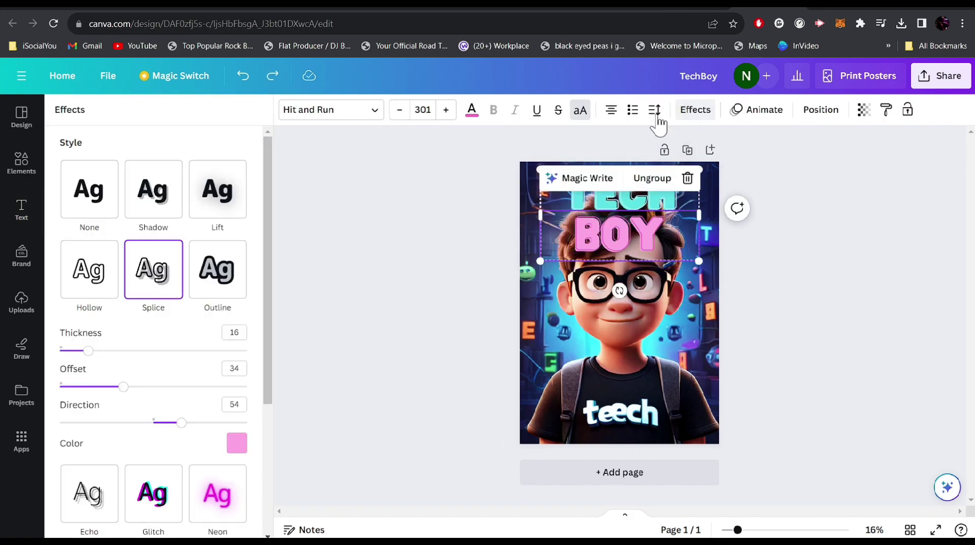
left_click(86, 275)
left_click(140, 272)
left_click(152, 198)
left_click(201, 199)
left_click(154, 193)
left_click(818, 311)
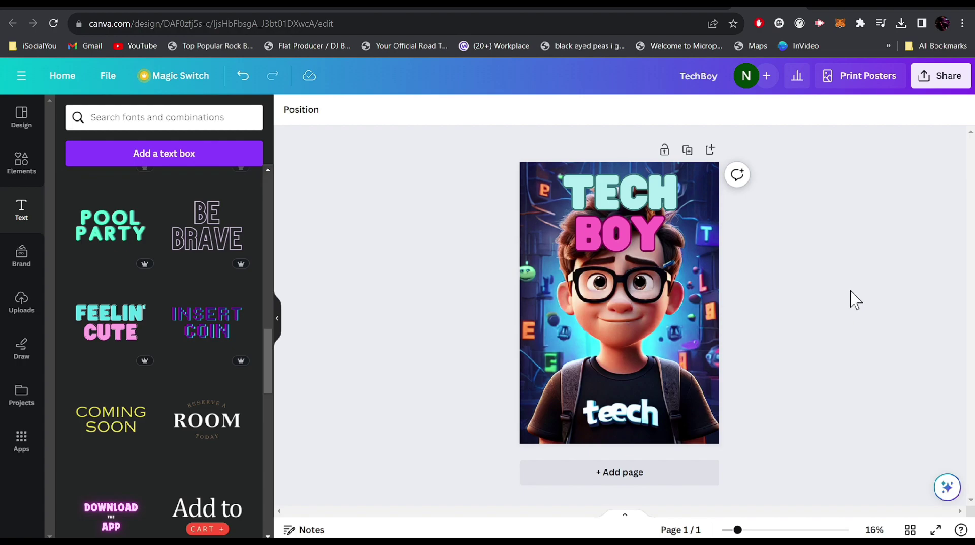
Step: Replace the poster's picture with the downloaded A_boy_wearing_a_black_t_shirt_that_says_Tech_i image, filling the page behind the TECH BOY text
left_click(625, 345)
left_click(600, 534)
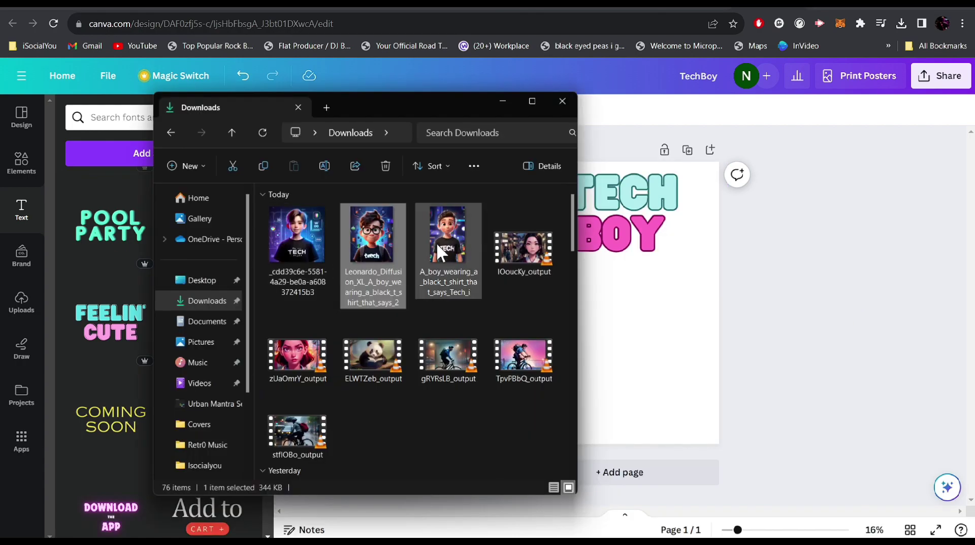
left_click_drag(445, 237, 662, 353)
left_click_drag(635, 192, 631, 306)
key("ctrl+z")
key("ctrl+z")
key("ctrl+z")
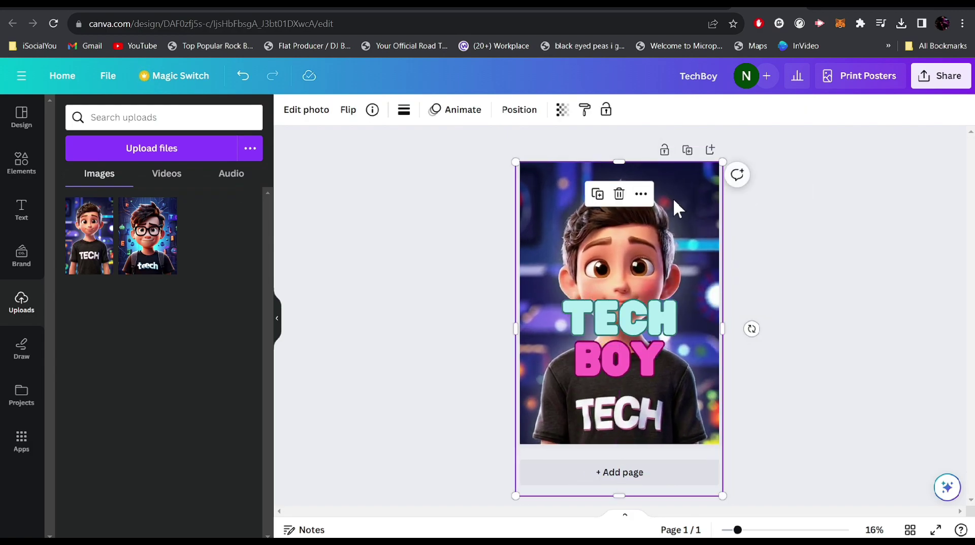
Step: Arrange TECH and BOY side by side on one centred line at the top of the poster at font size 228
left_click(655, 202)
key("ctrl+z")
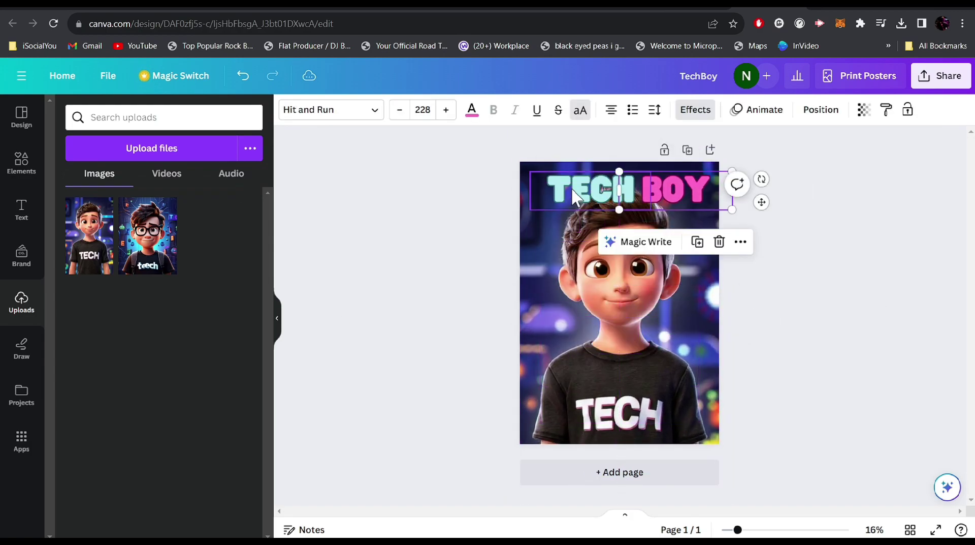
left_click(834, 233)
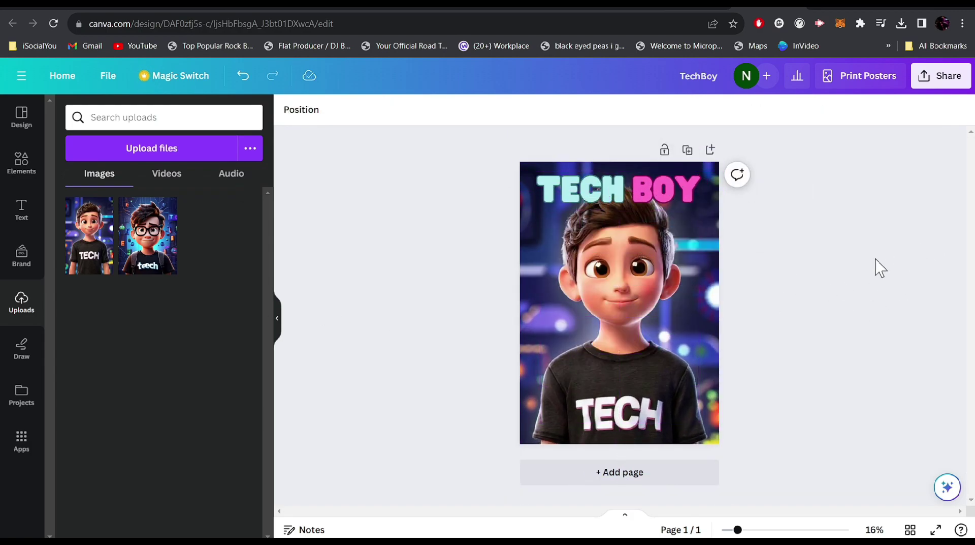